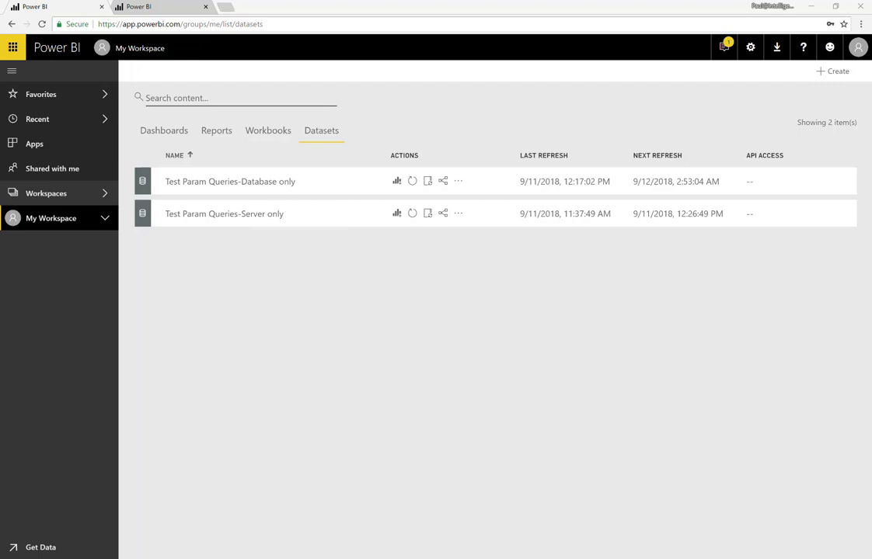
Step: Switch to the Server and Database file's Power Query Editor and select the Analytics Product query
key("alt+Tab")
key("alt+Tab")
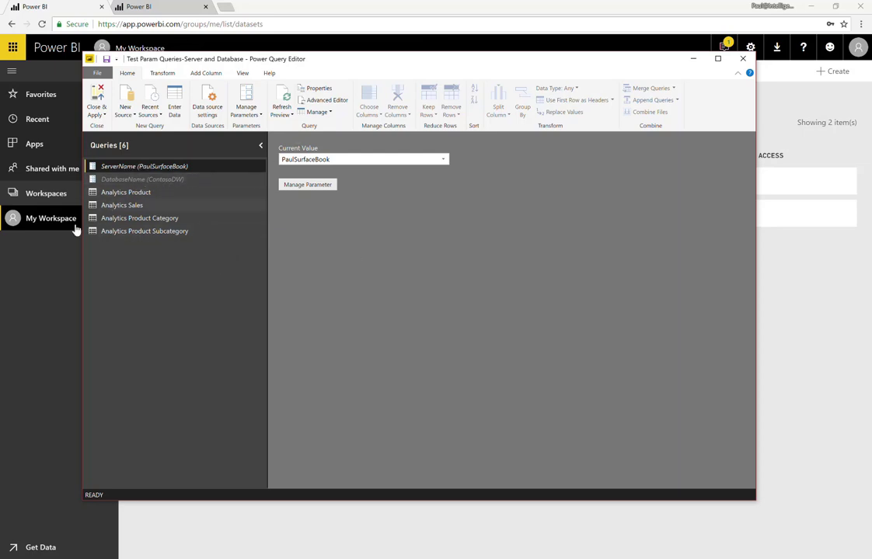
left_click(150, 195)
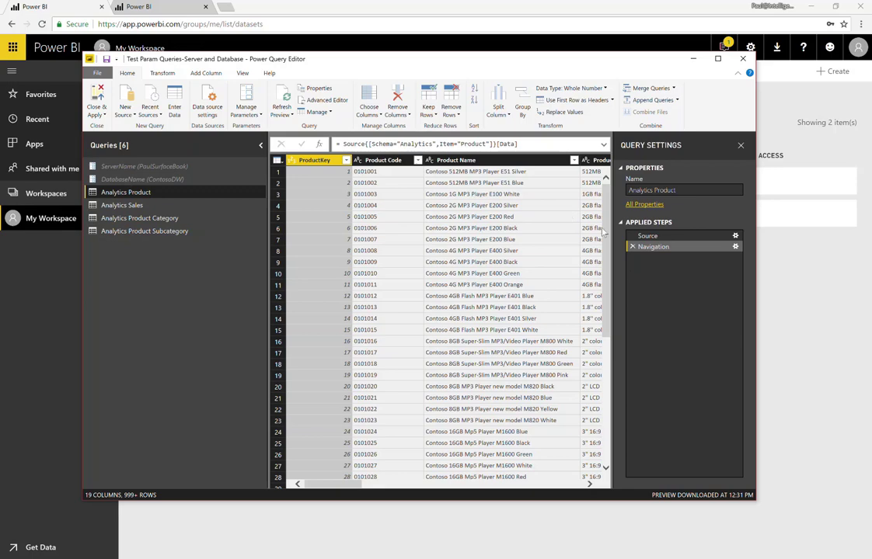
Step: Check that Analytics Product's Source step uses the ServerName and DatabaseName parameters, then open Edit Parameters
left_click(666, 236)
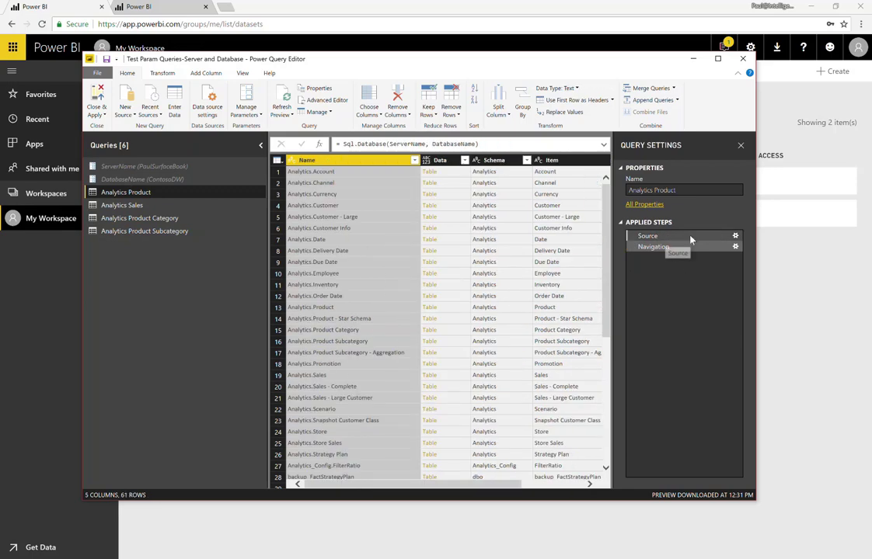
left_click(735, 236)
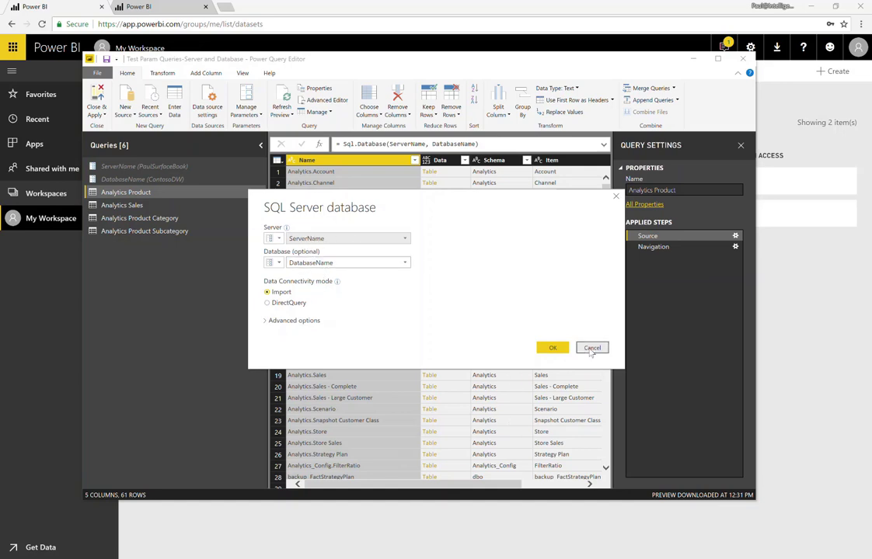
left_click(277, 240)
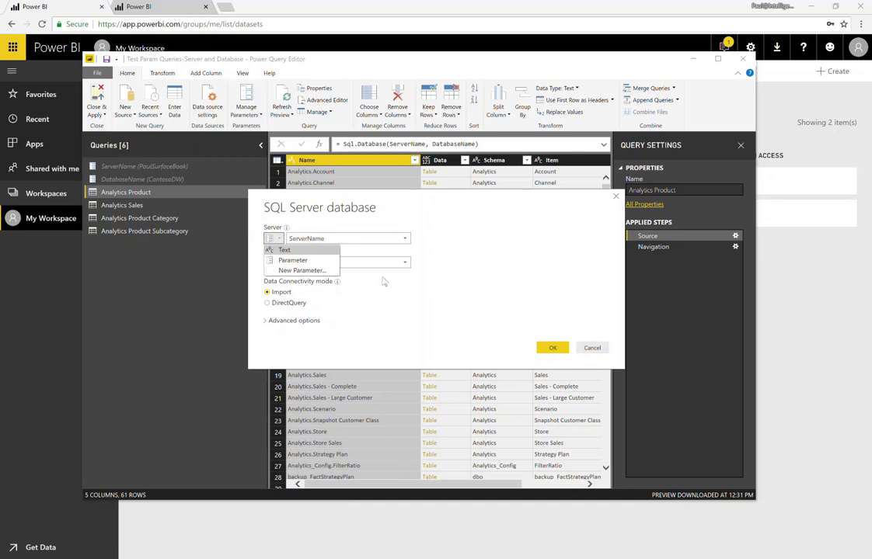
left_click(594, 349)
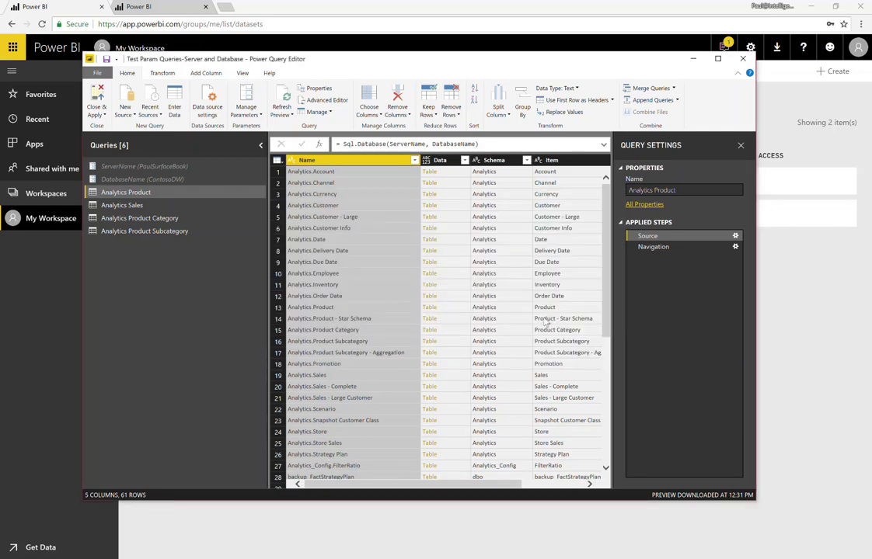
left_click(242, 110)
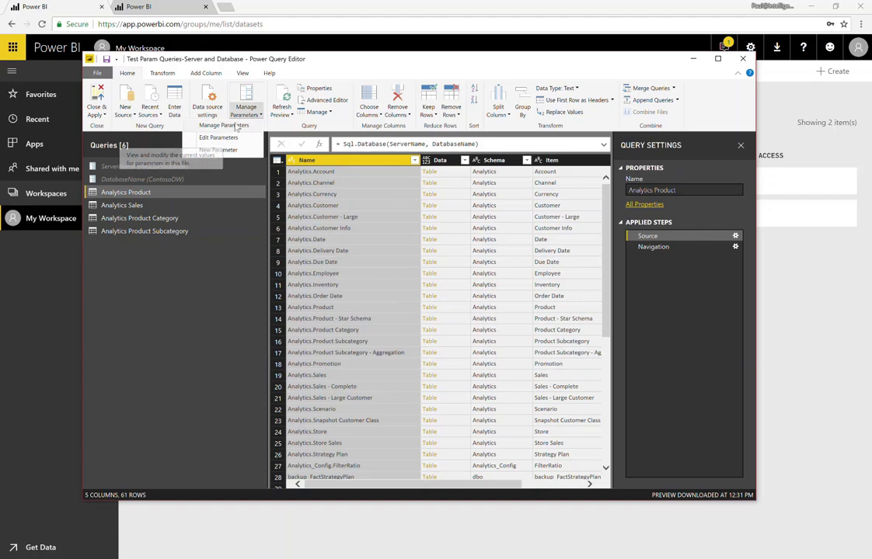
left_click(233, 137)
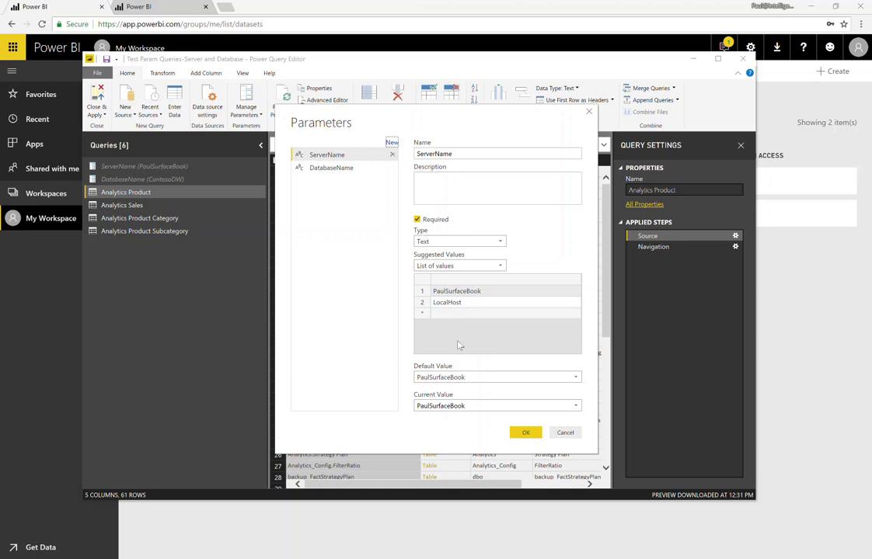
Step: Add 127.0.0.1 as a third ServerName suggested value, review DatabaseName, and save the parameters
left_click(458, 314)
left_click(459, 313)
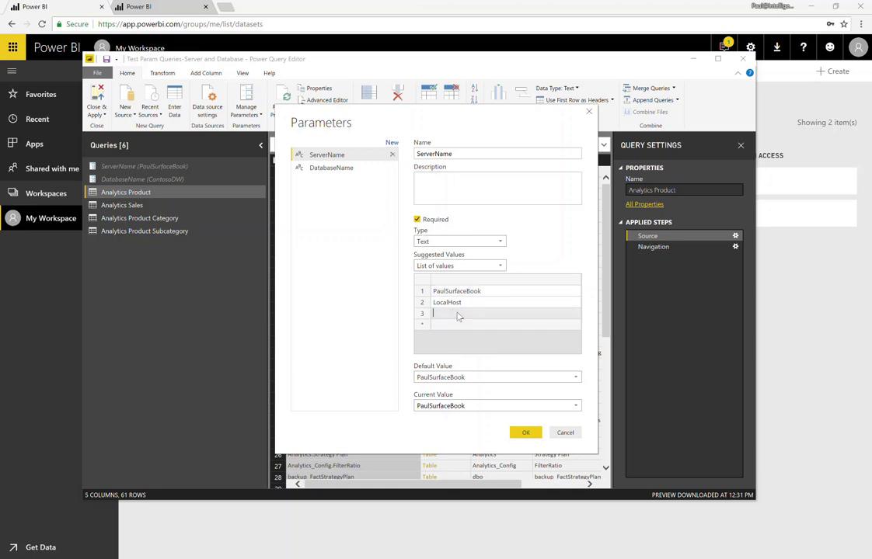
type("127.0.0.1")
key("Return")
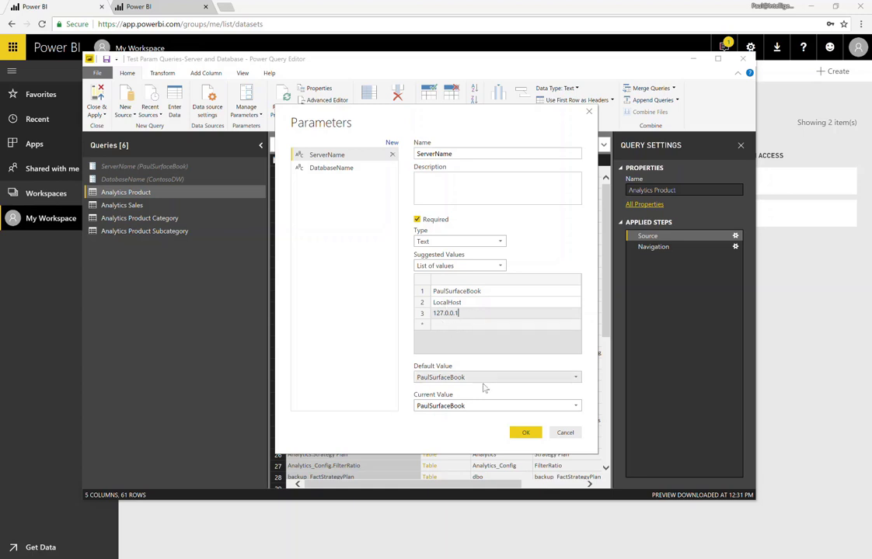
left_click(466, 326)
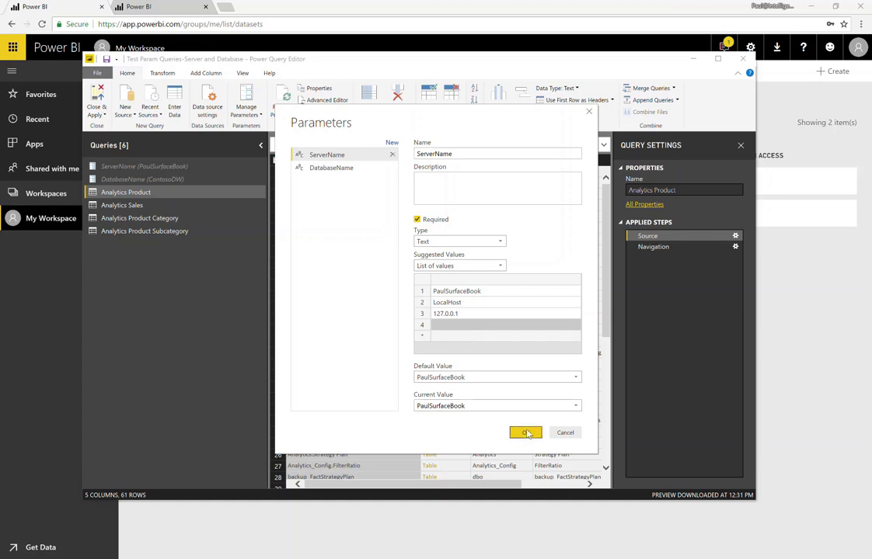
left_click(340, 171)
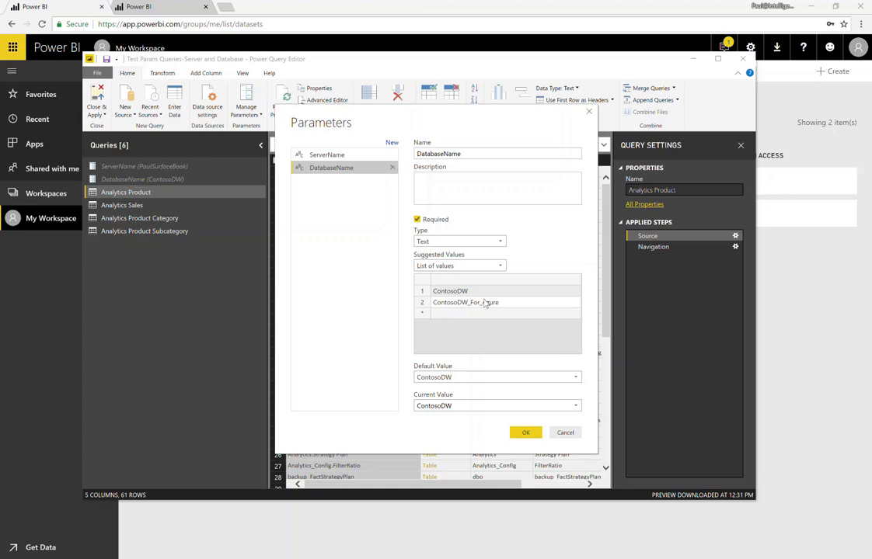
left_click(525, 433)
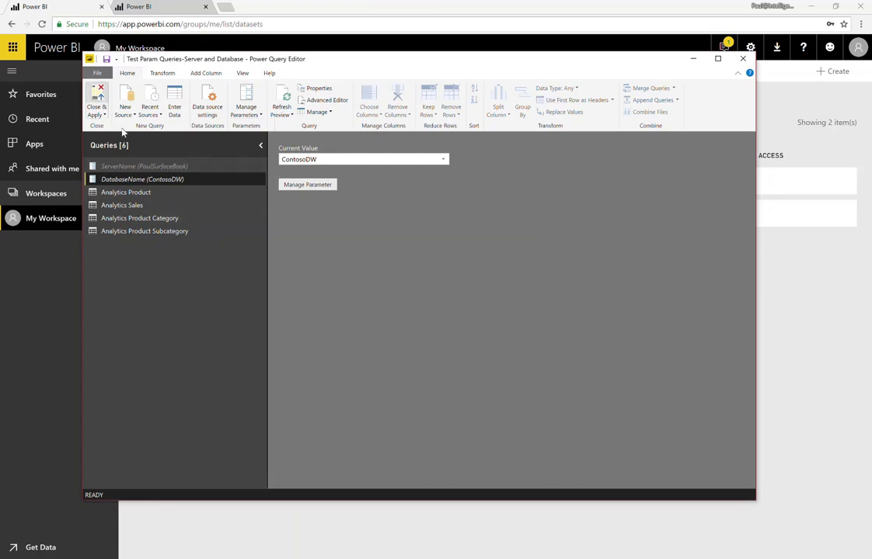
Step: Apply the query changes, save the report, and publish it to My workspace
left_click(95, 100)
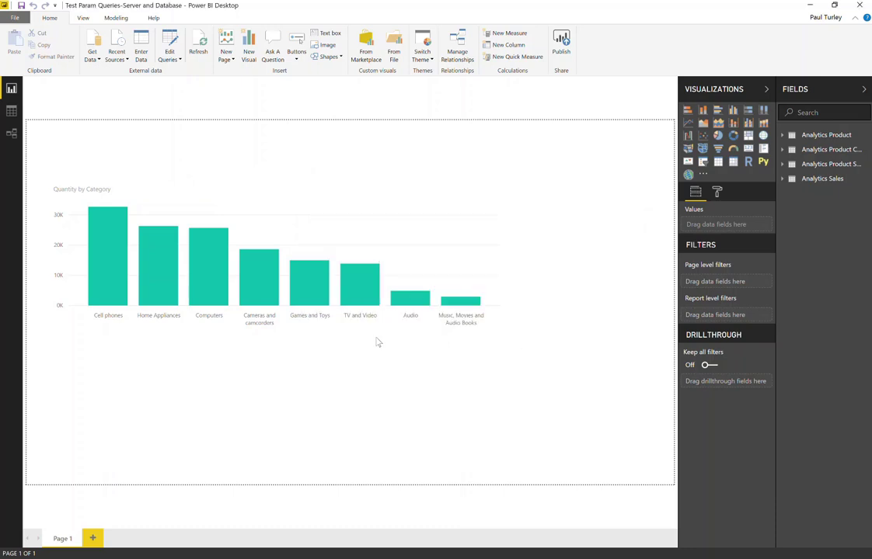
left_click(561, 48)
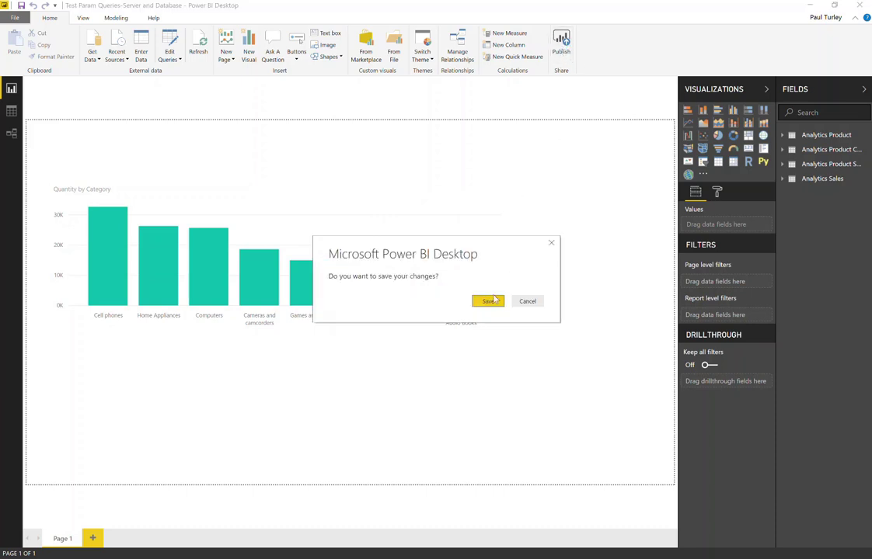
left_click(486, 302)
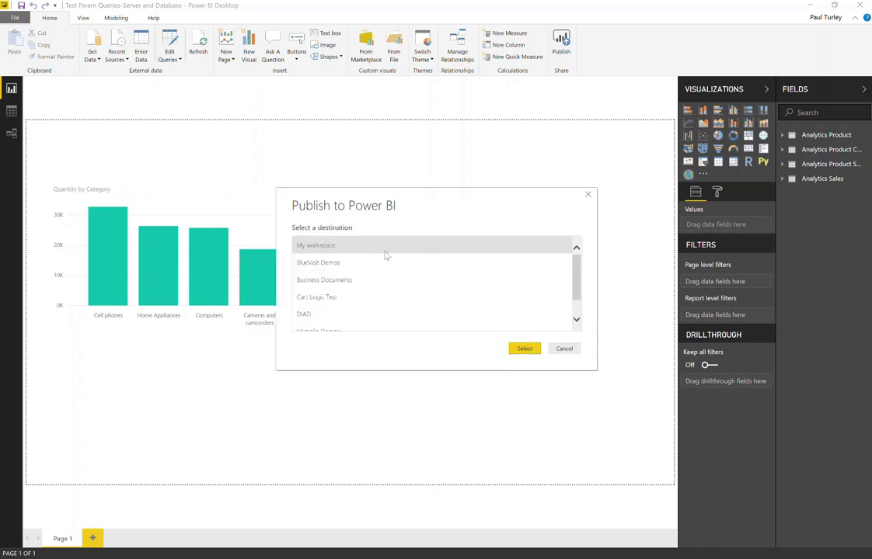
left_click(525, 349)
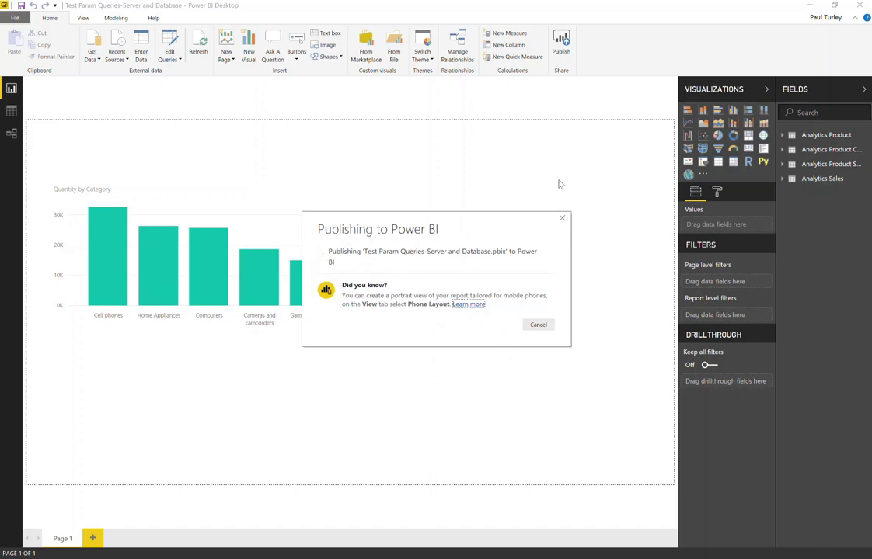
key("alt+Tab")
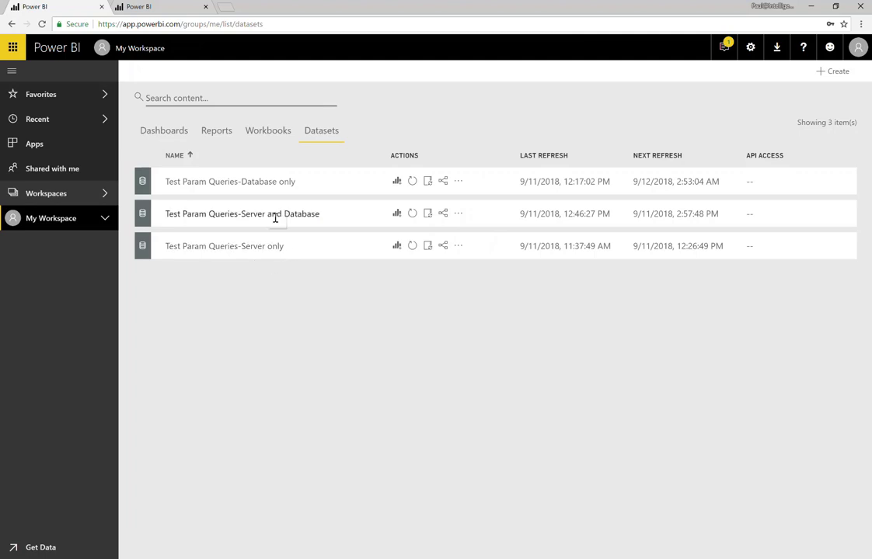
Step: Show the gateway settings for the 127.0.0.1 / ContosoDW SQL Server data source
left_click_drag(308, 214, 331, 327)
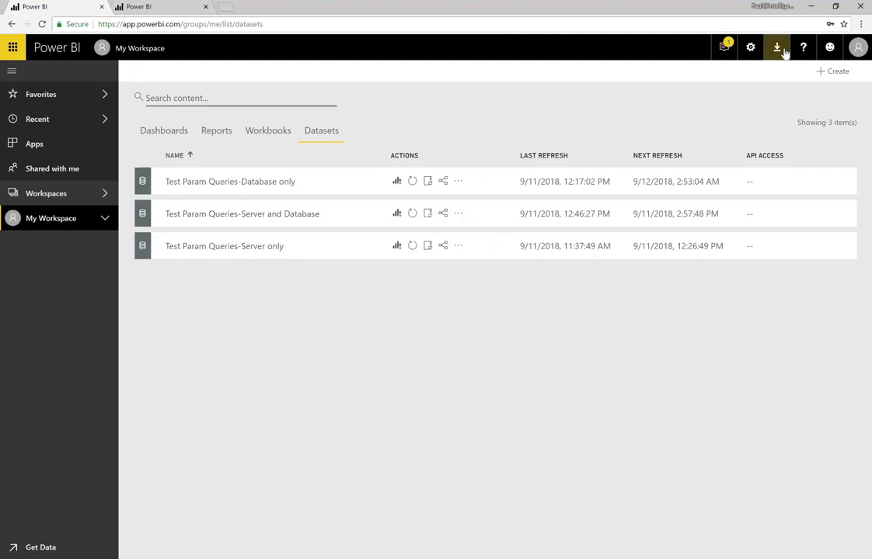
left_click(158, 9)
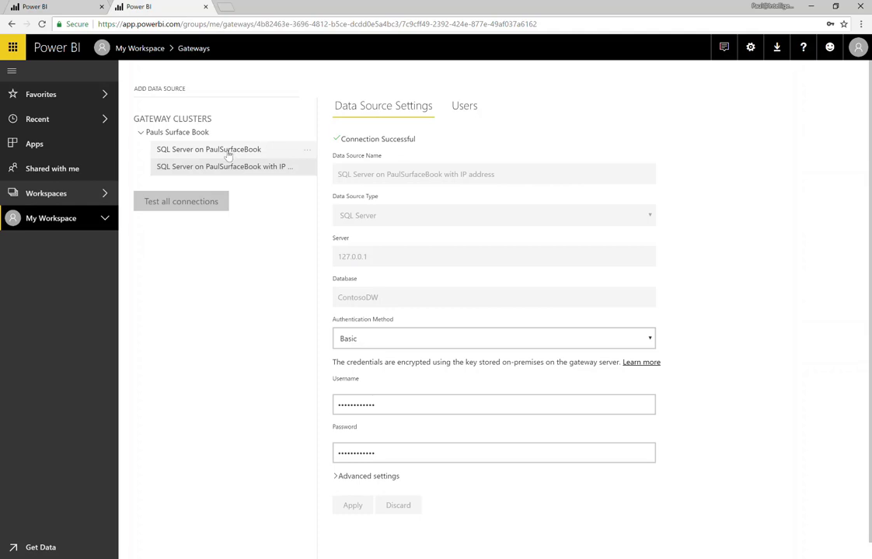
Step: Compare the gateway's two SQL Server data sources and add a new data source to the gateway cluster
left_click(257, 152)
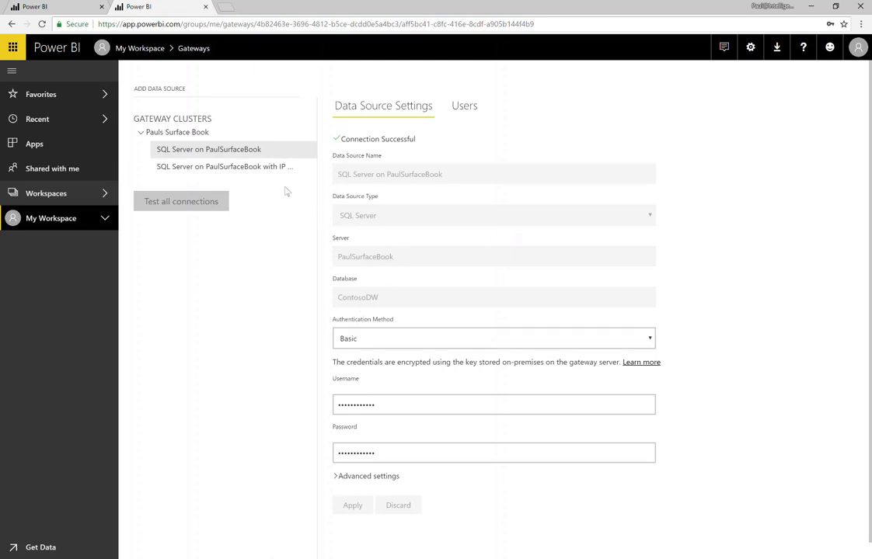
left_click(261, 170)
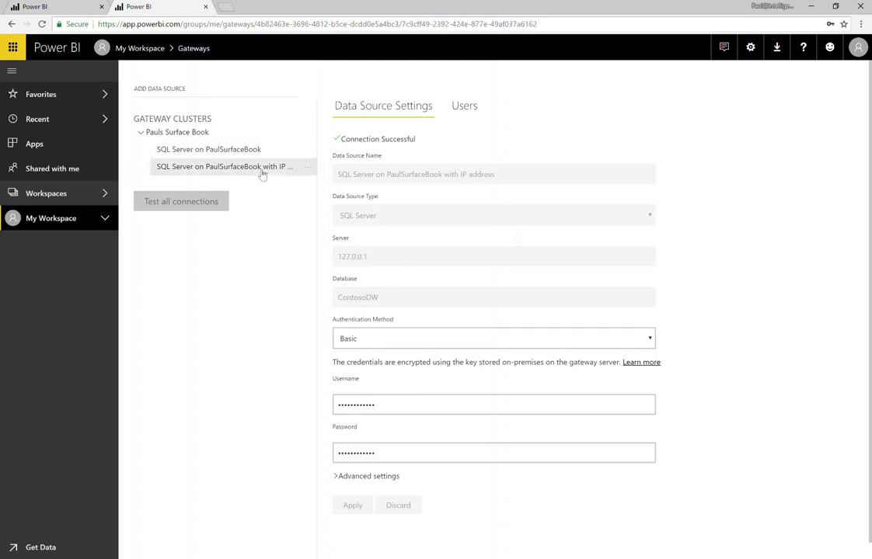
left_click(307, 136)
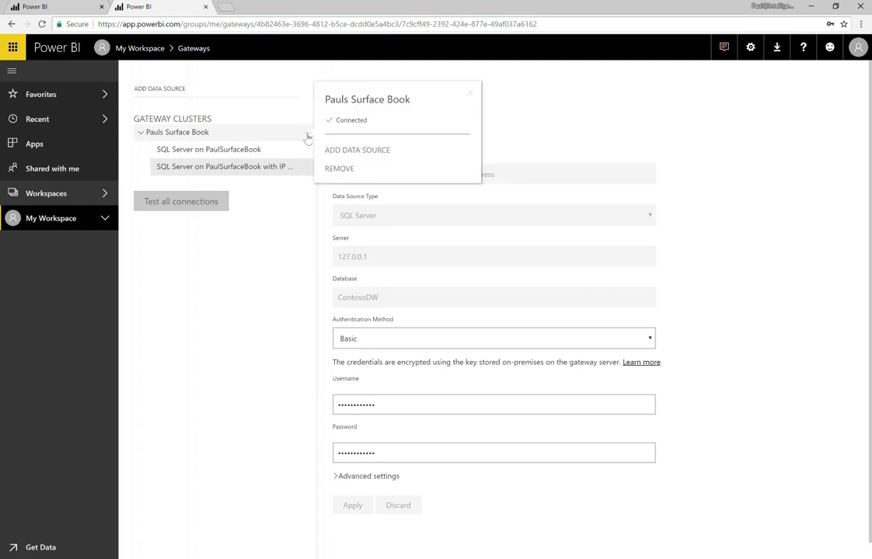
left_click(356, 151)
triple_click(414, 156)
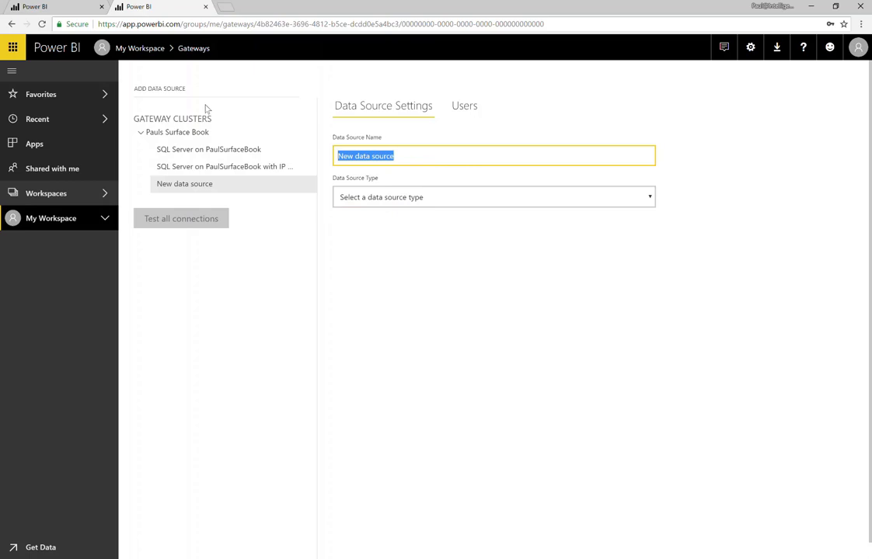
Step: Set the new data source type to SQL Server, naming it 'SQL Server Using' with 'IP Address' removed
type("S")
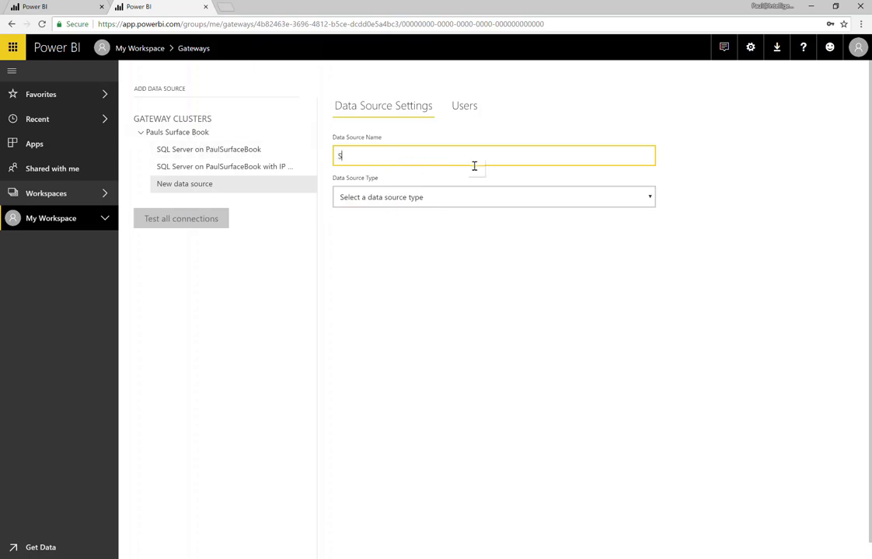
type("QL Server Using IP Address")
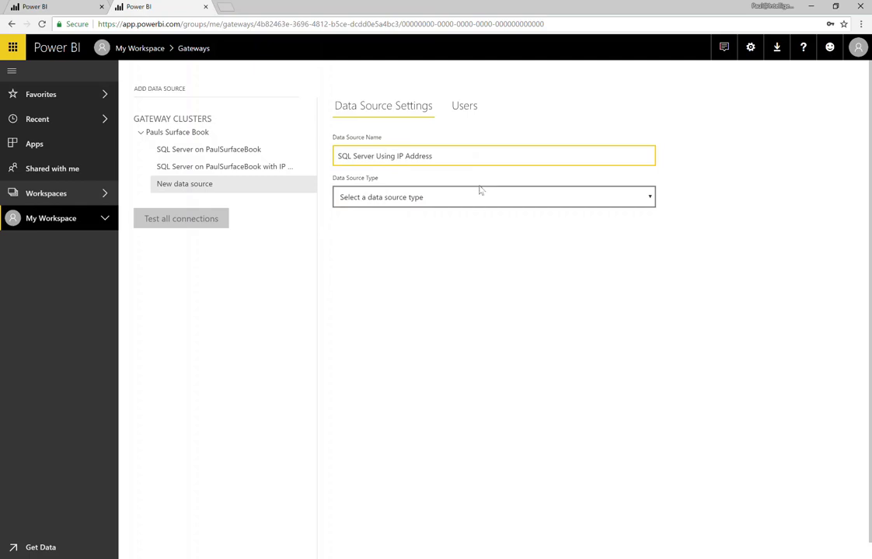
left_click(477, 197)
scroll(487, 420, "down", 1)
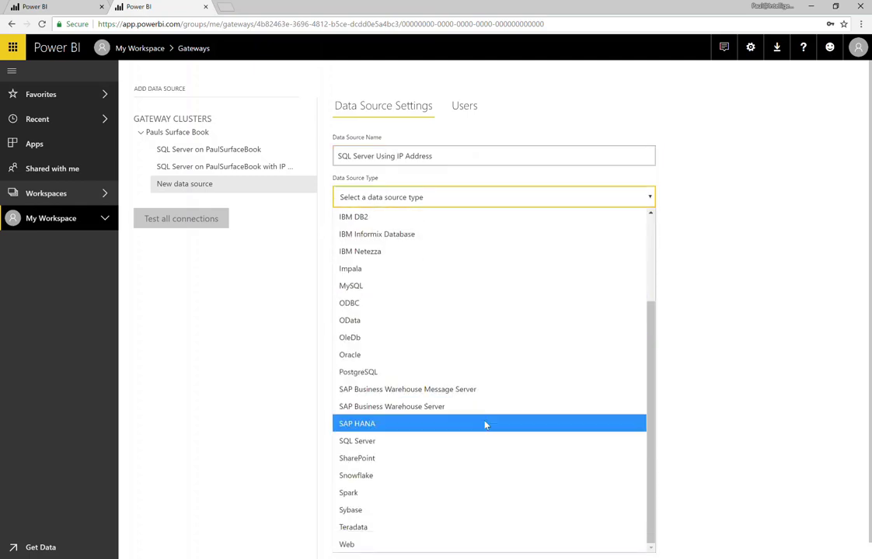
left_click(382, 442)
left_click_drag(398, 156, 435, 155)
key("BackSpace")
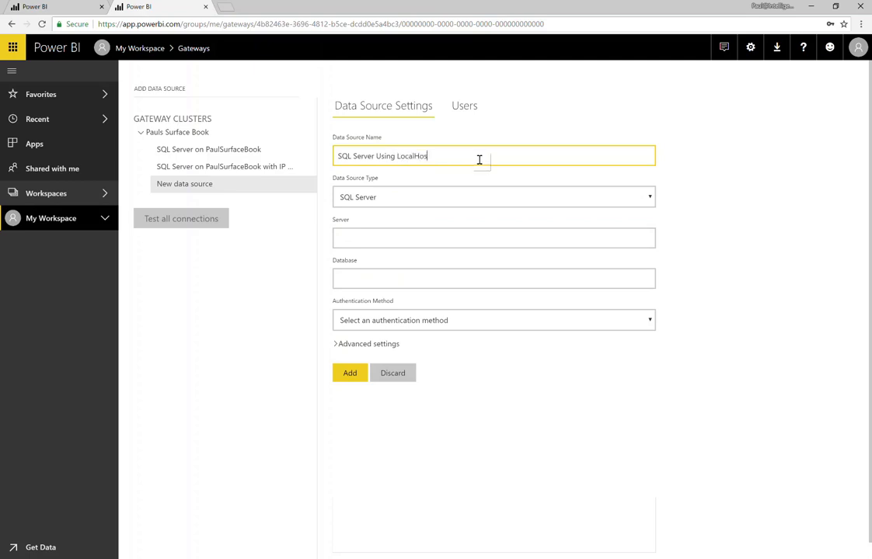
Step: Set the data source server to localhost and the database to ContosoDW
left_click(385, 244)
type("LocalHost")
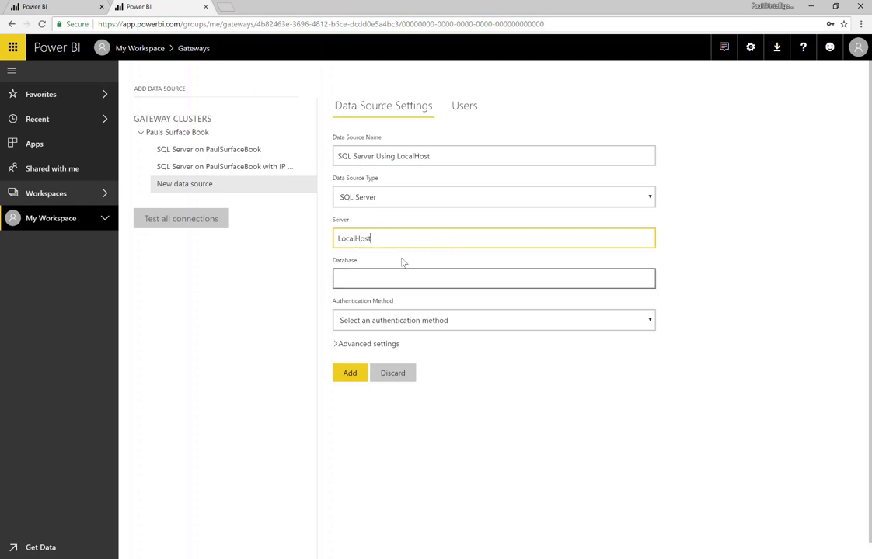
left_click(370, 283)
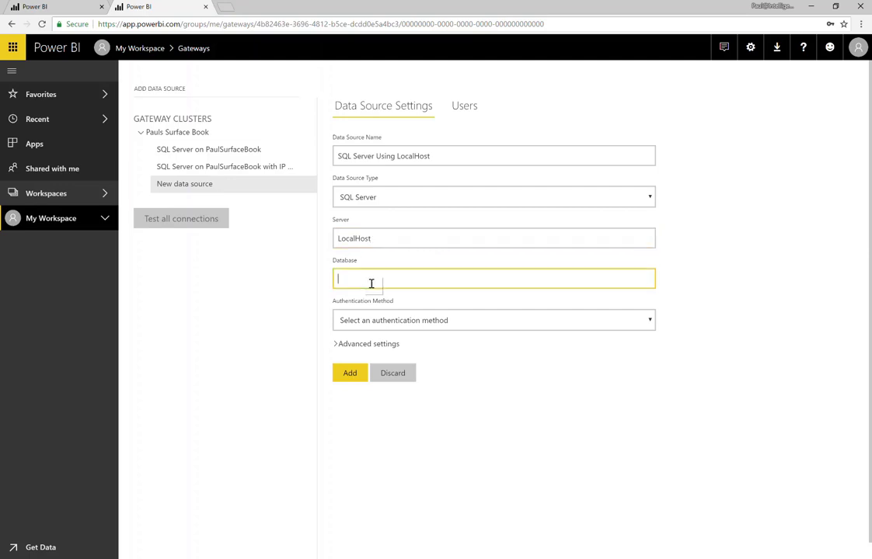
type("ContosoDW")
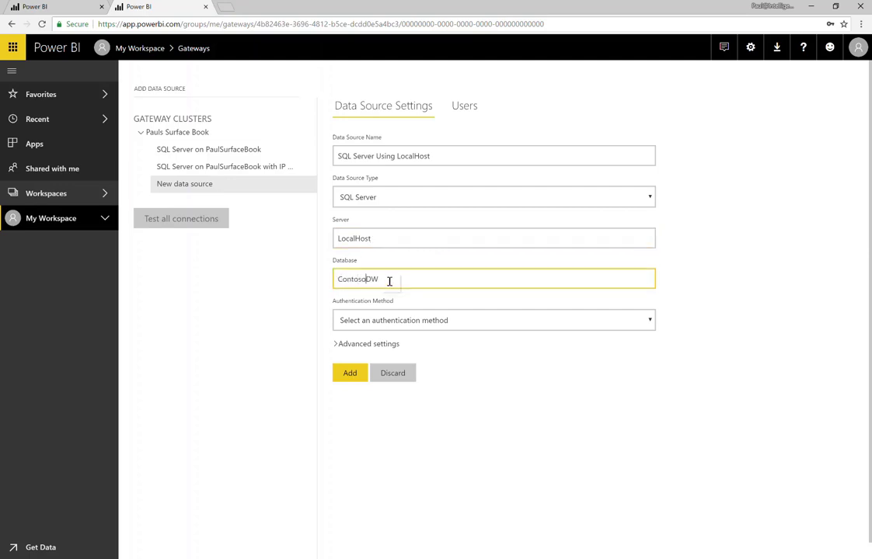
Step: Choose Basic authentication, enter the username and password, and add the data source
left_click(415, 325)
left_click(357, 359)
left_click(382, 389)
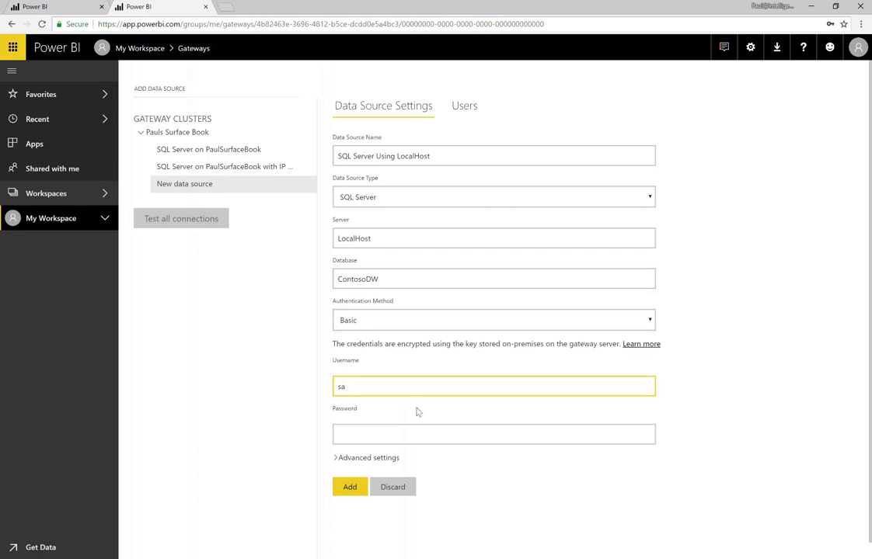
left_click(395, 437)
type("••")
left_click(350, 487)
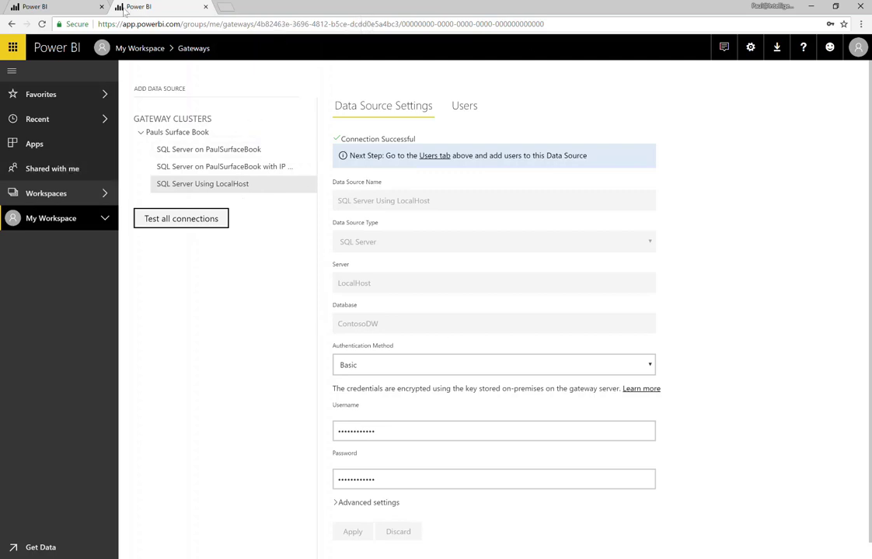
left_click(74, 10)
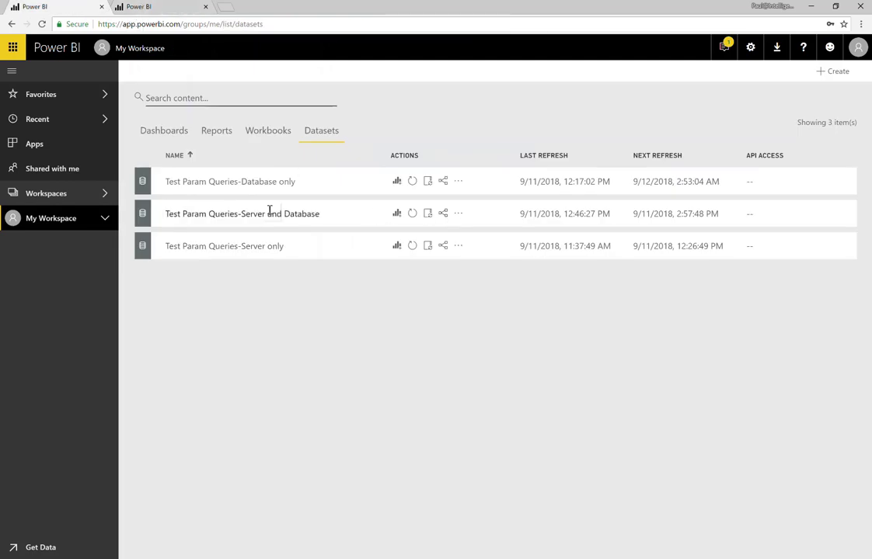
Step: Connect the Test Param Queries-Server and Database dataset to the running gateway and apply
left_click(459, 215)
left_click(417, 243)
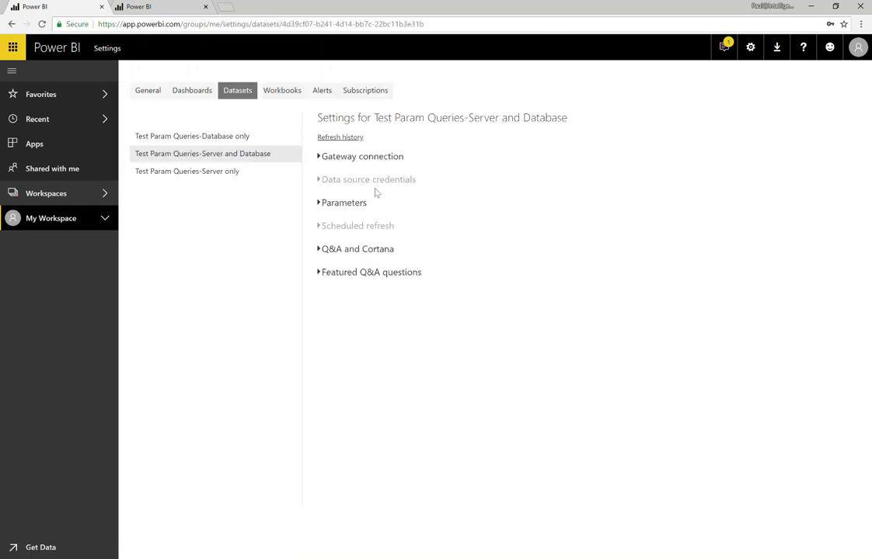
left_click(322, 158)
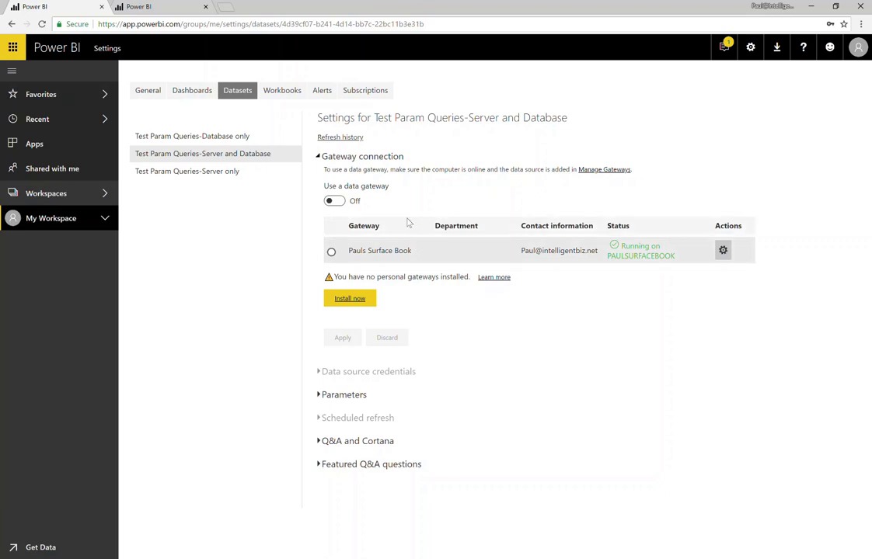
left_click(331, 253)
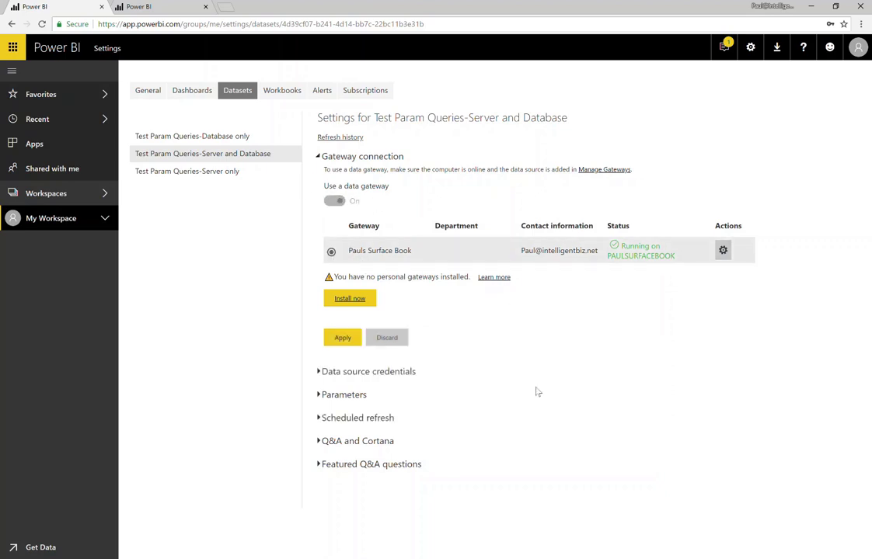
left_click(346, 335)
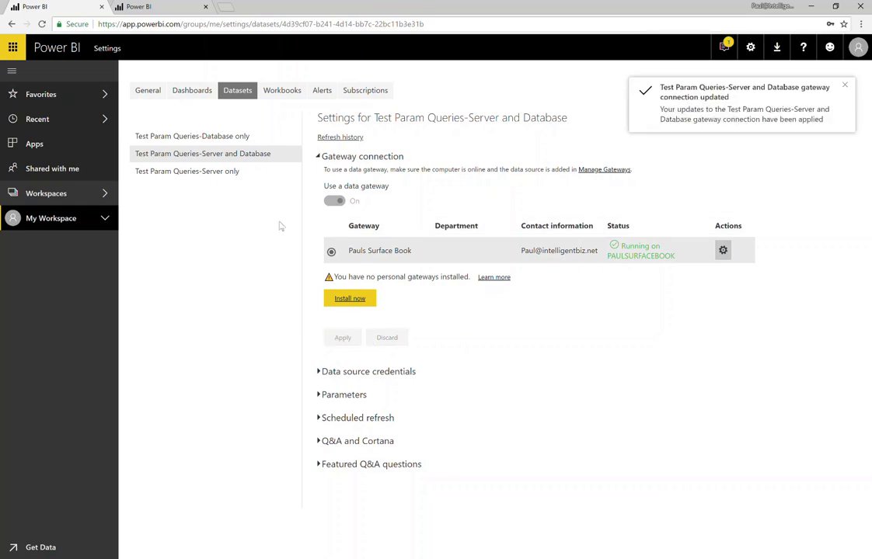
left_click(54, 194)
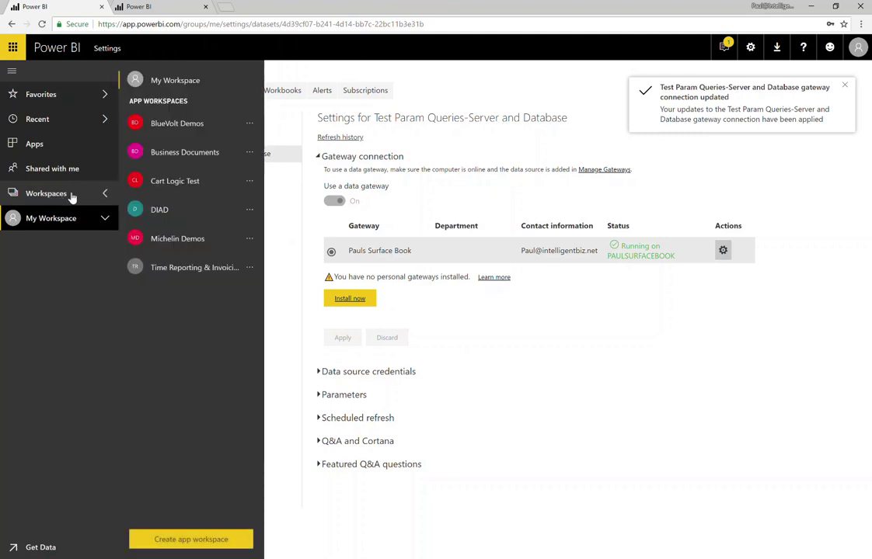
Step: Refresh the Server and Database dataset from My Workspace's dataset list
left_click(176, 82)
left_click(321, 134)
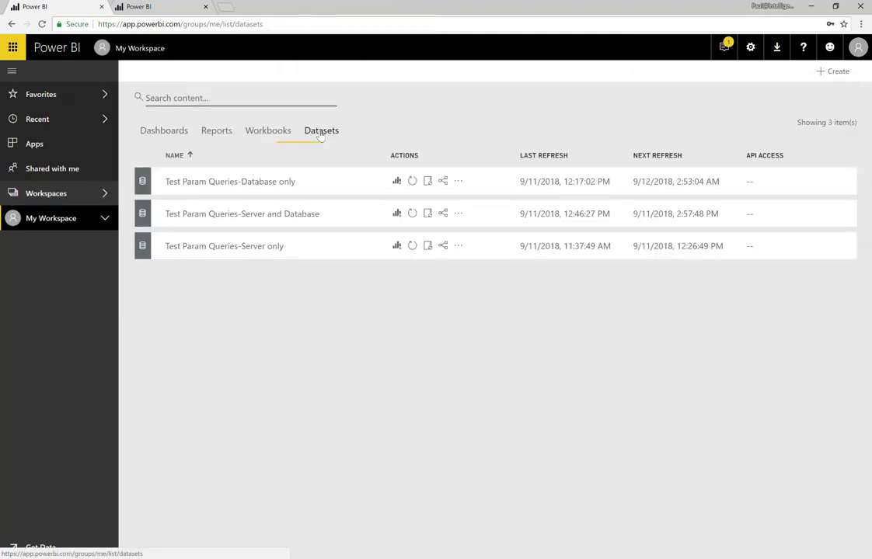
left_click(412, 214)
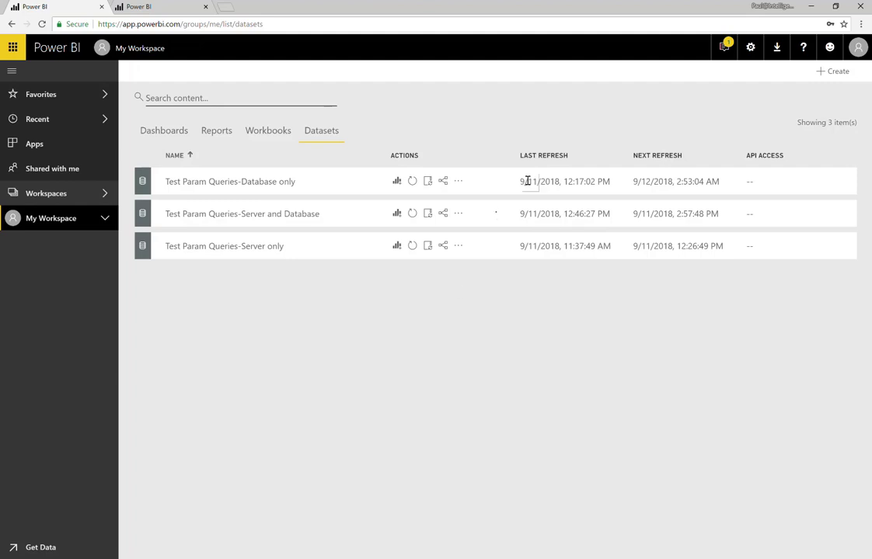
Step: Connect the Test Param Queries-Database only dataset to the running gateway and apply
left_click(427, 182)
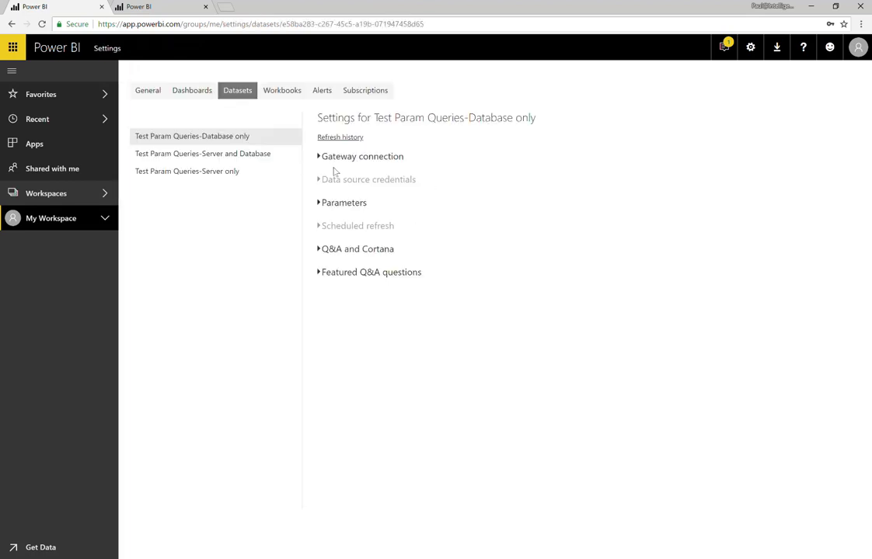
left_click(320, 157)
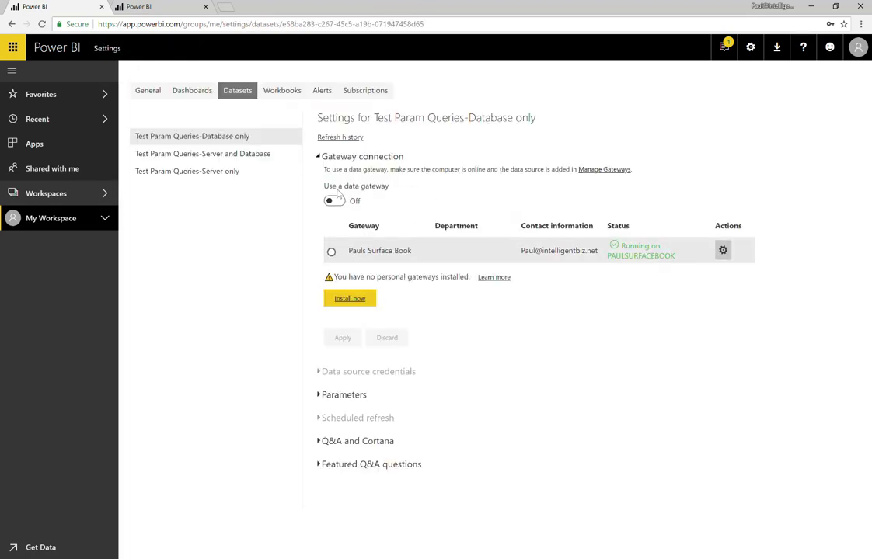
left_click(332, 253)
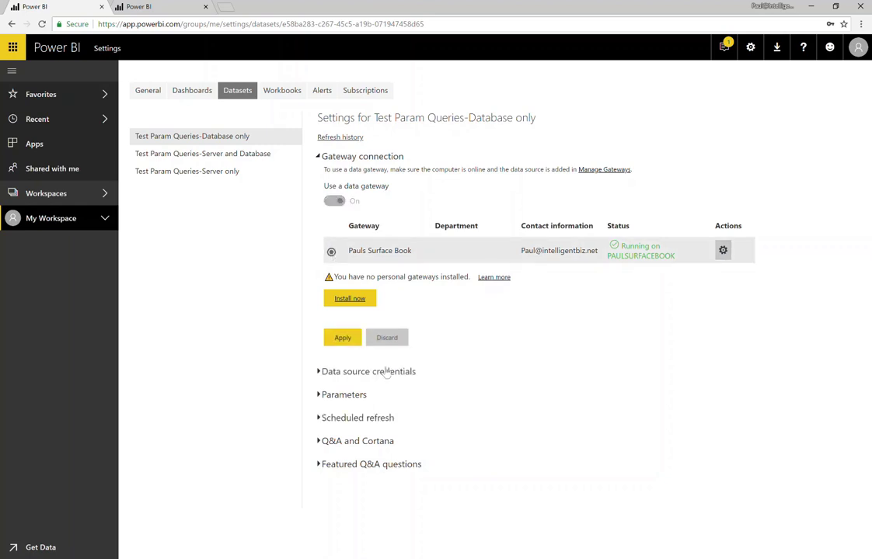
left_click(339, 339)
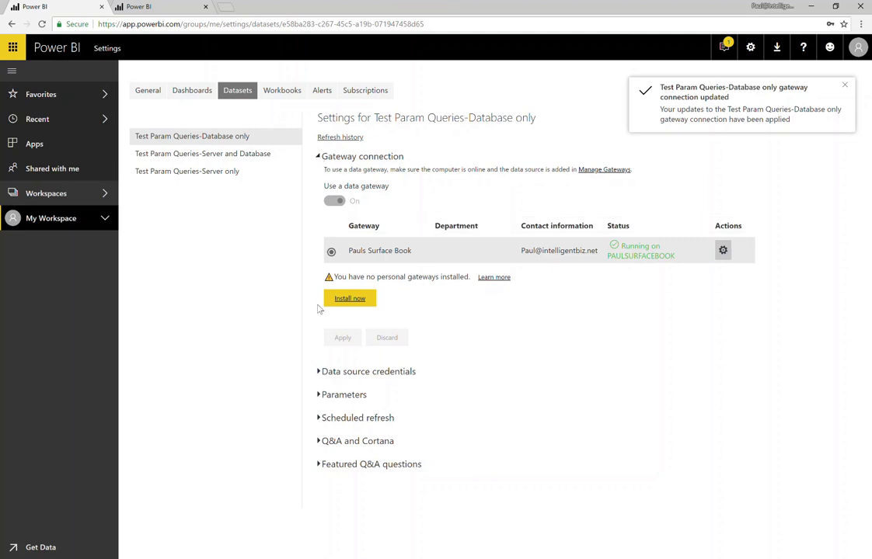
left_click(318, 419)
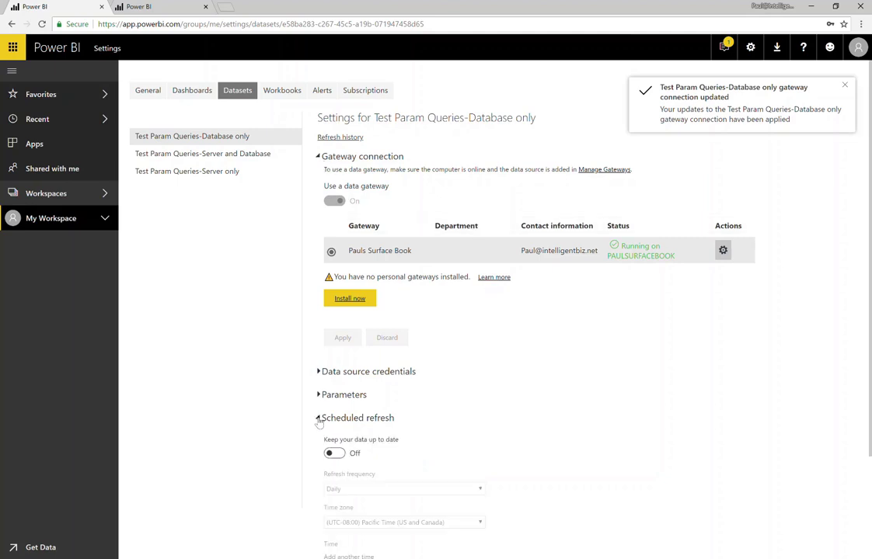
Step: Turn on daily scheduled refresh with a first refresh time of 6:00 AM
left_click(336, 455)
scroll(424, 437, "down", 2)
left_click(364, 360)
left_click(365, 360)
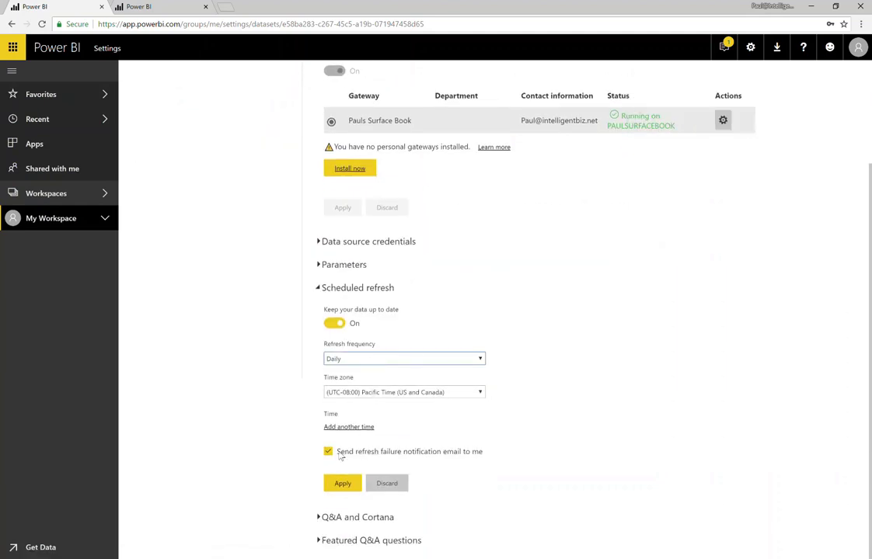
left_click(349, 427)
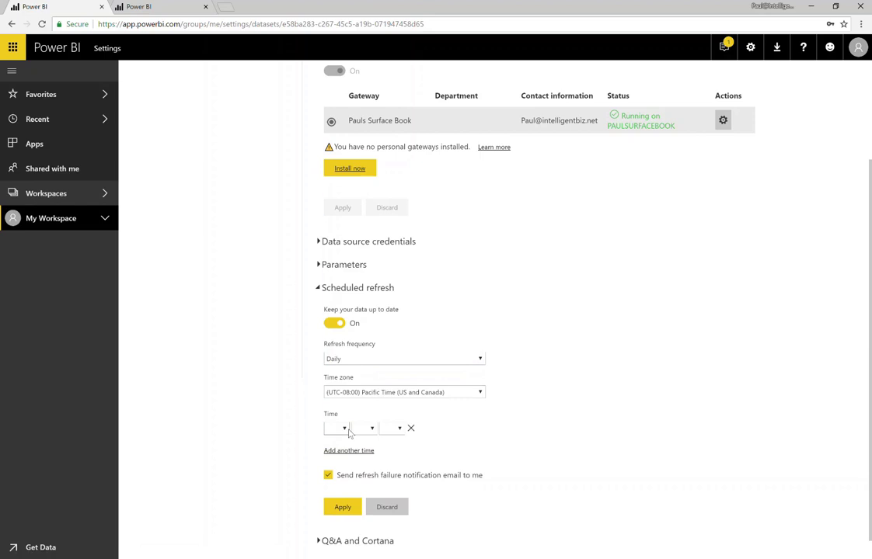
left_click(346, 429)
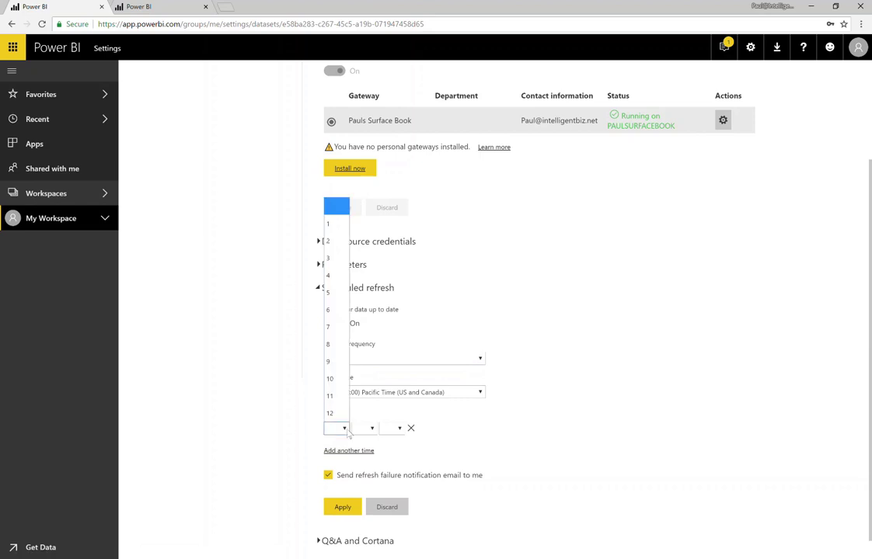
left_click(330, 311)
left_click(370, 428)
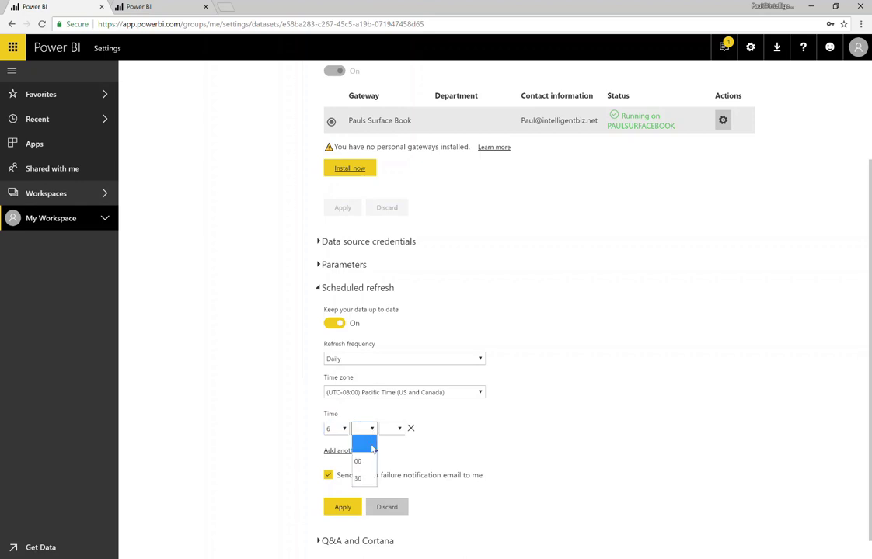
left_click(362, 449)
left_click(398, 429)
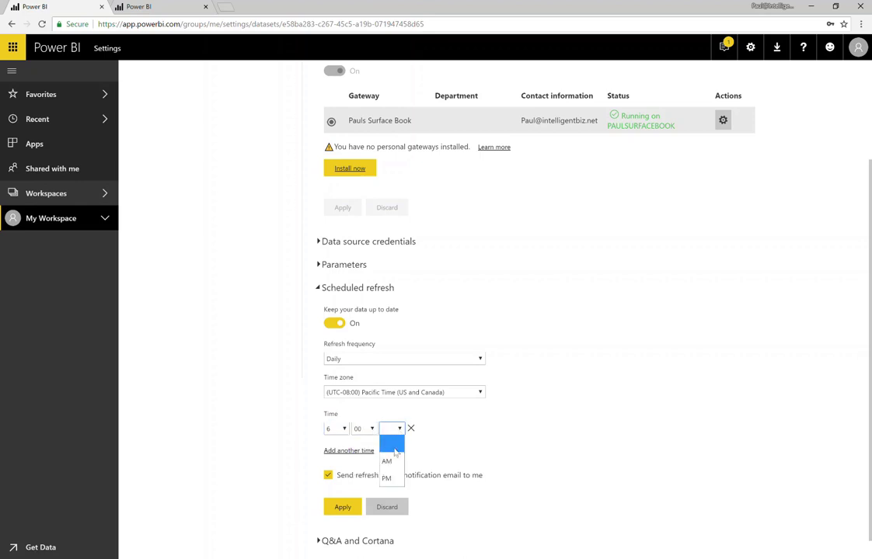
left_click(389, 457)
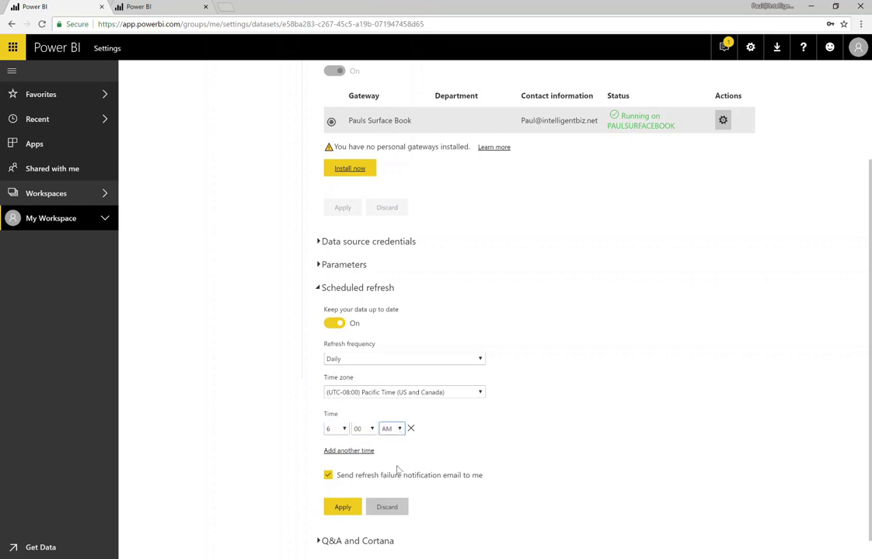
Step: Add a second refresh time of 7:30 PM and apply the schedule
left_click(350, 450)
left_click(342, 454)
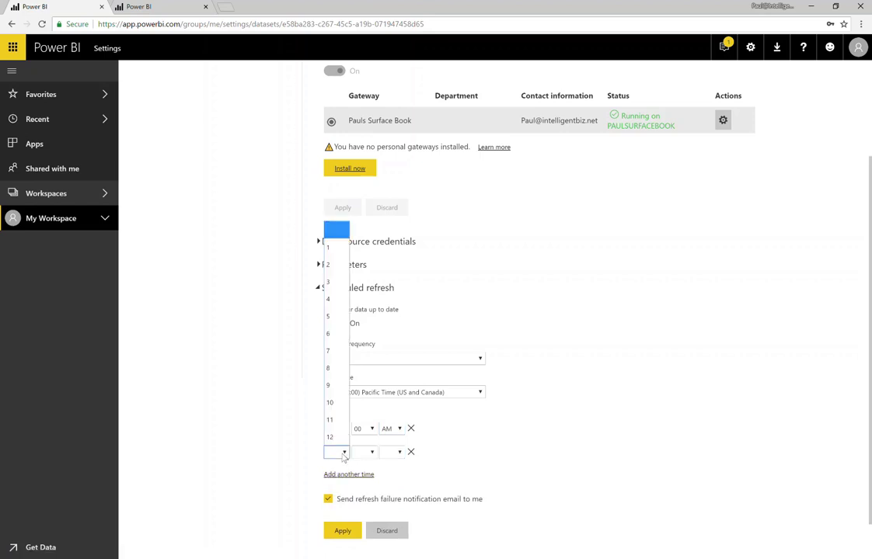
left_click(338, 350)
left_click(368, 454)
left_click(359, 500)
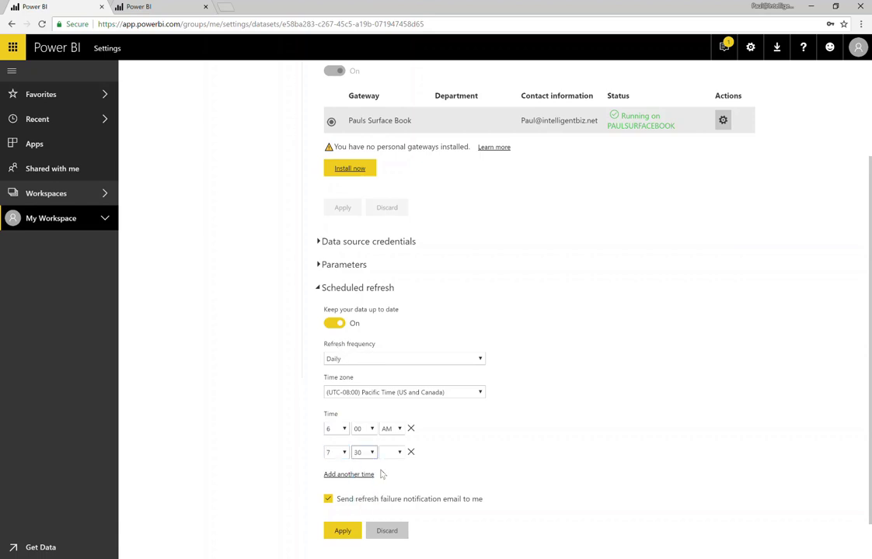
left_click(398, 454)
left_click(388, 500)
left_click(345, 535)
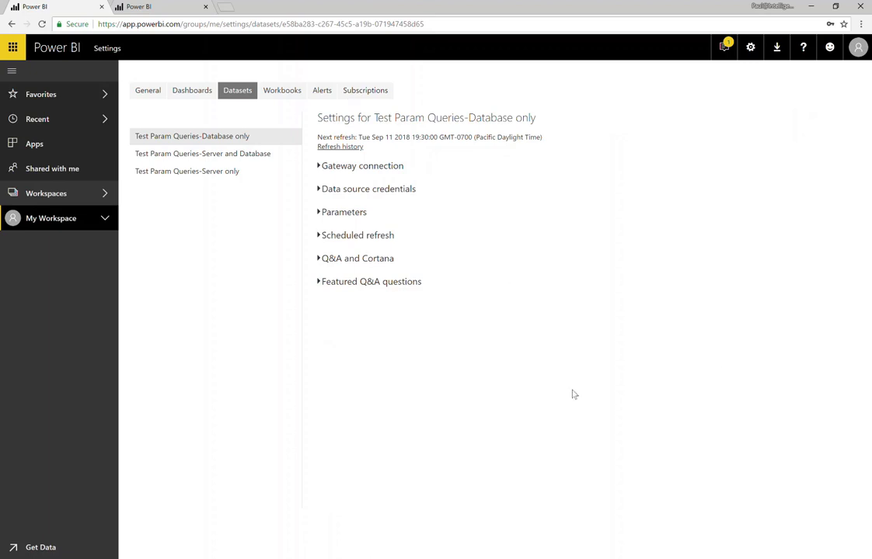
Step: Replace the Server and Database dataset's ServerName parameter value with 127.0.0.1 and apply, keeping DatabaseName ContosoDW
left_click(319, 214)
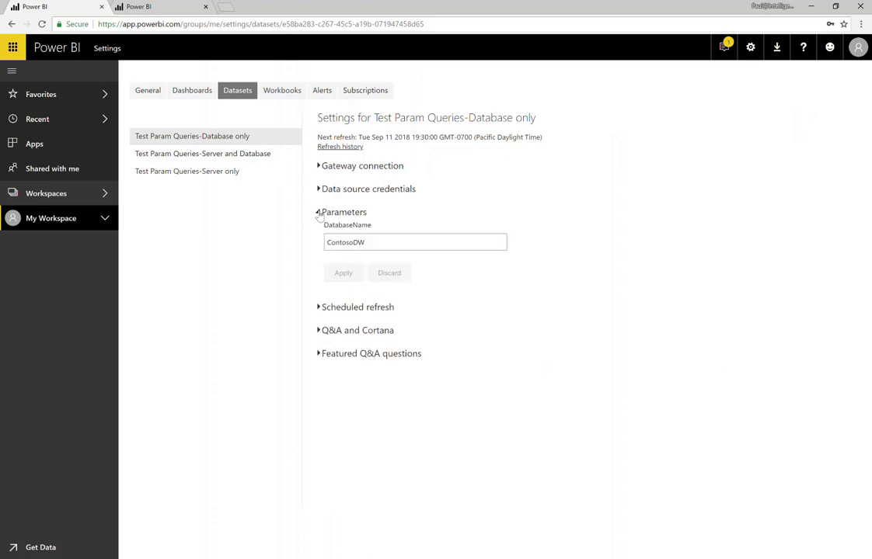
left_click(226, 153)
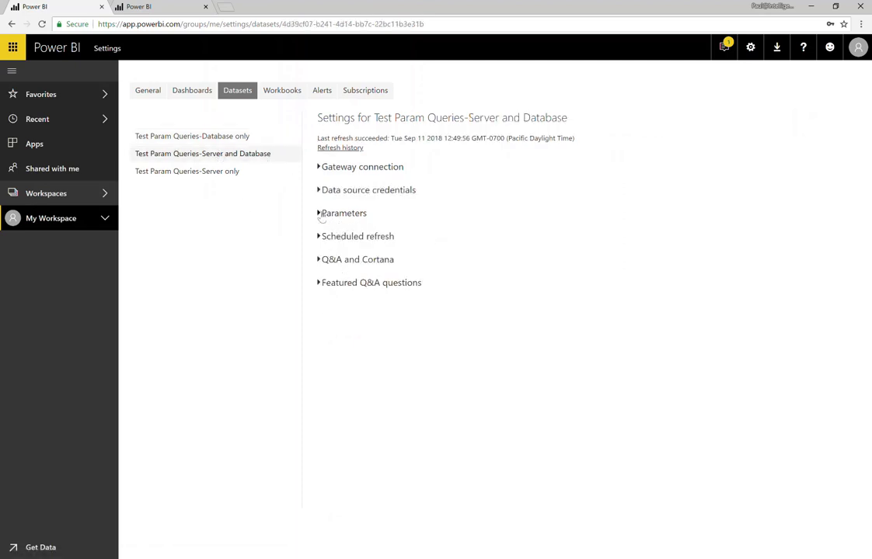
left_click(323, 214)
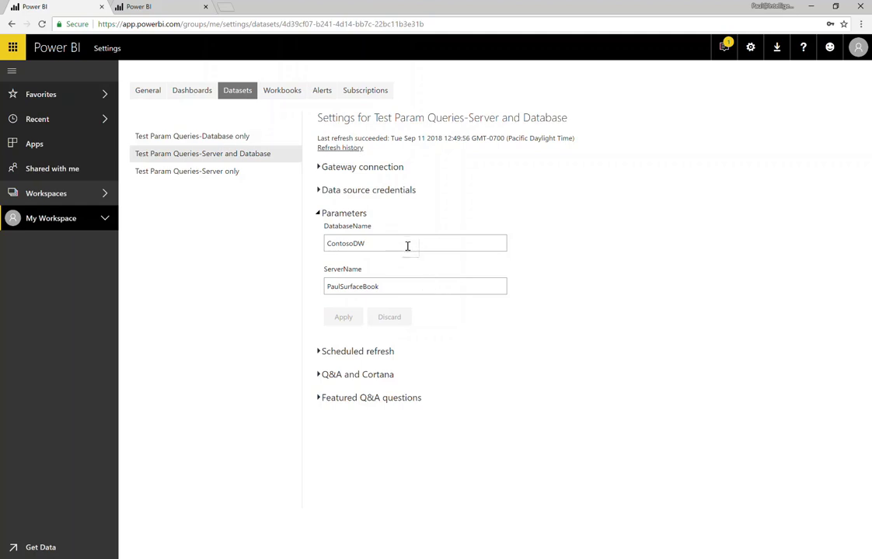
left_click(415, 290)
double_click(404, 289)
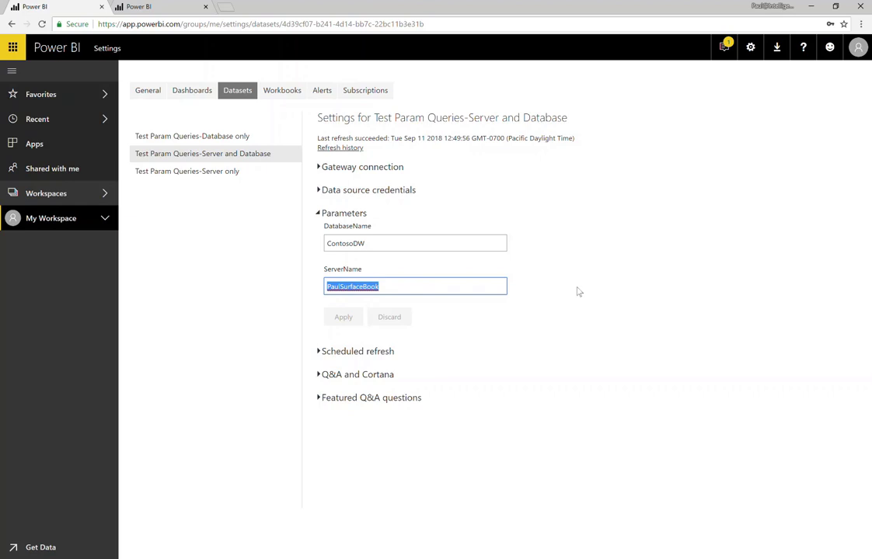
type("127.0.0.1")
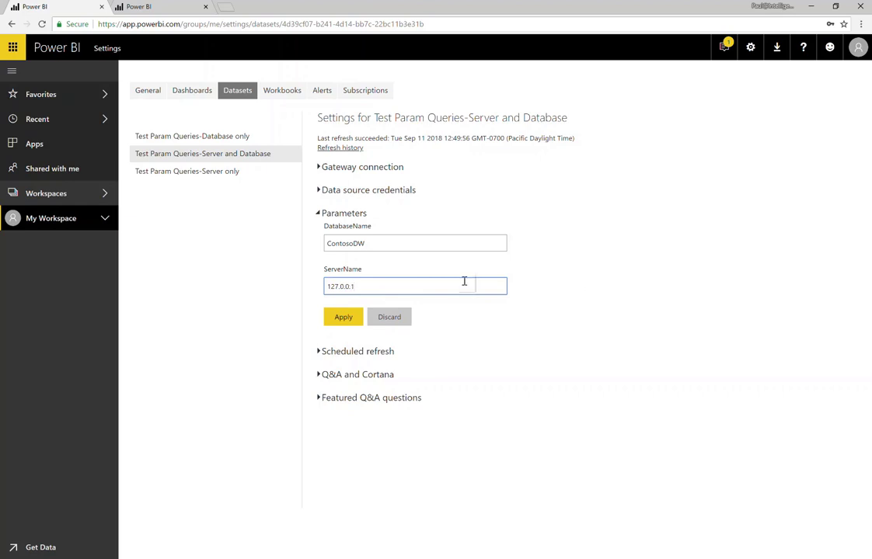
left_click(344, 319)
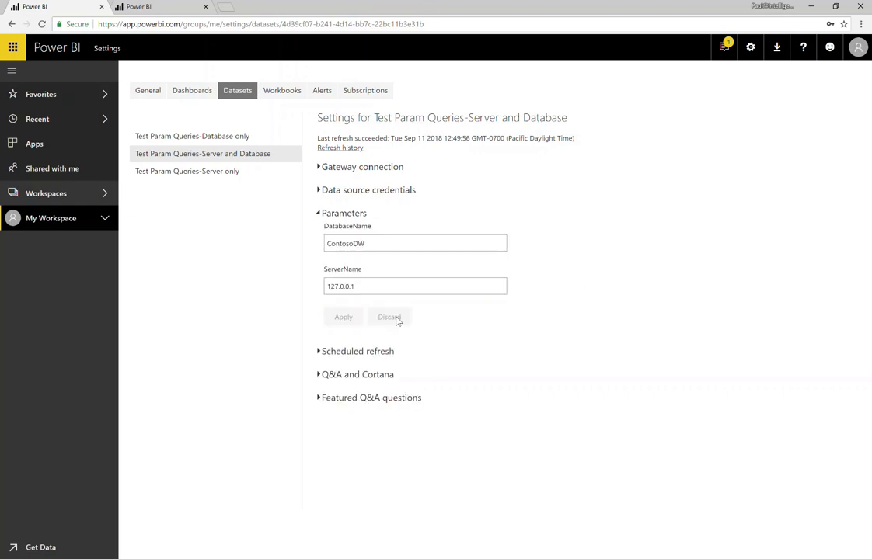